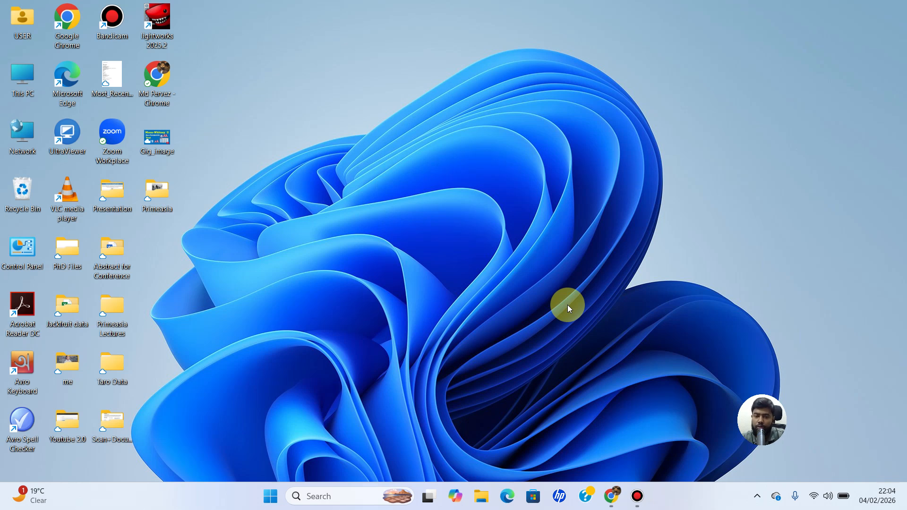
Step: In Chrome, search for "r programming download" and download R-4.5.2 for Windows from the CRAN result
left_click(612, 496)
left_click(399, 243)
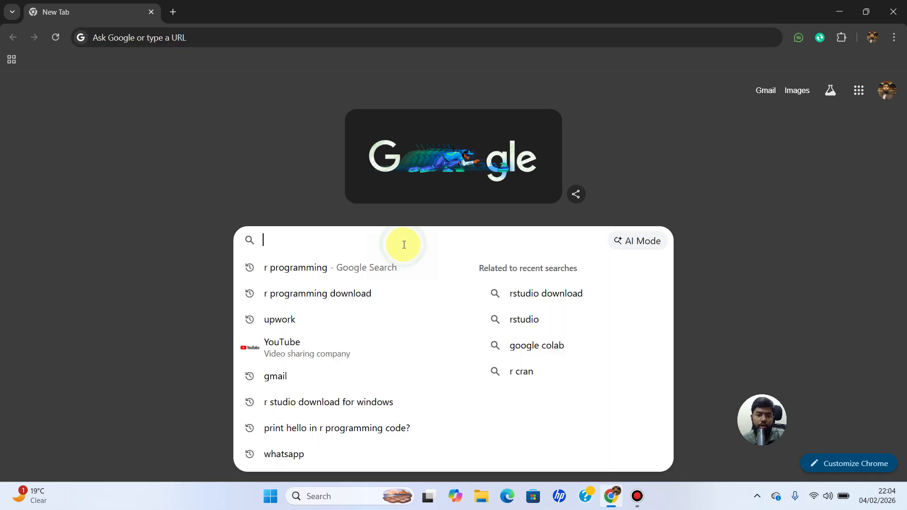
left_click(325, 294)
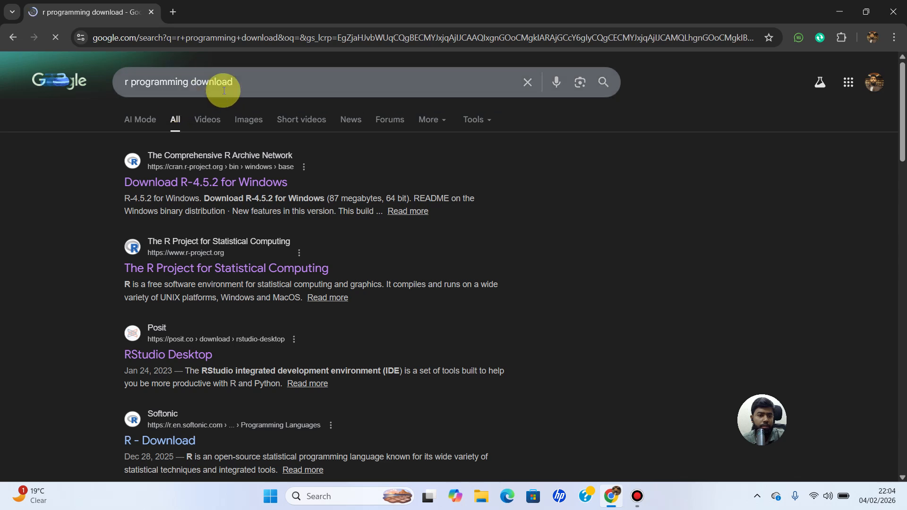
left_click(213, 183)
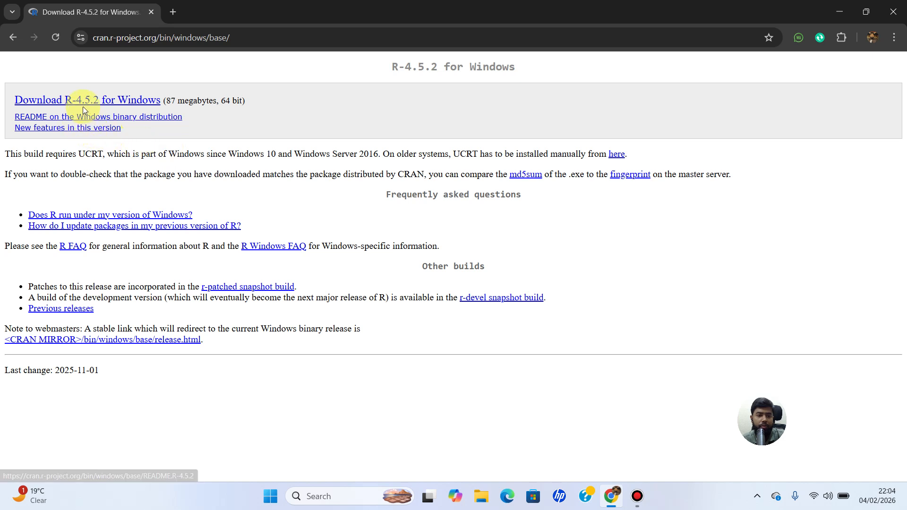
left_click(117, 105)
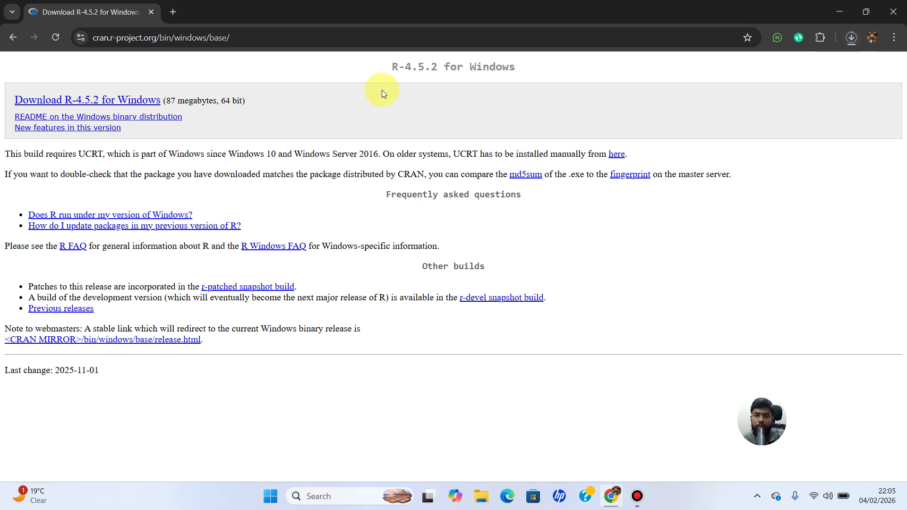
Step: In a new browser tab, search for "r studio download for windows" and open Posit's Download RStudio page
left_click(174, 11)
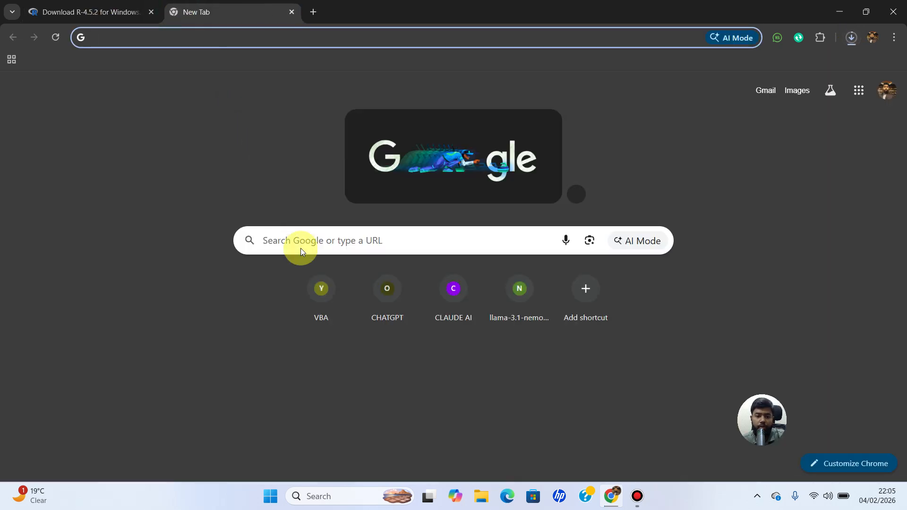
left_click(306, 238)
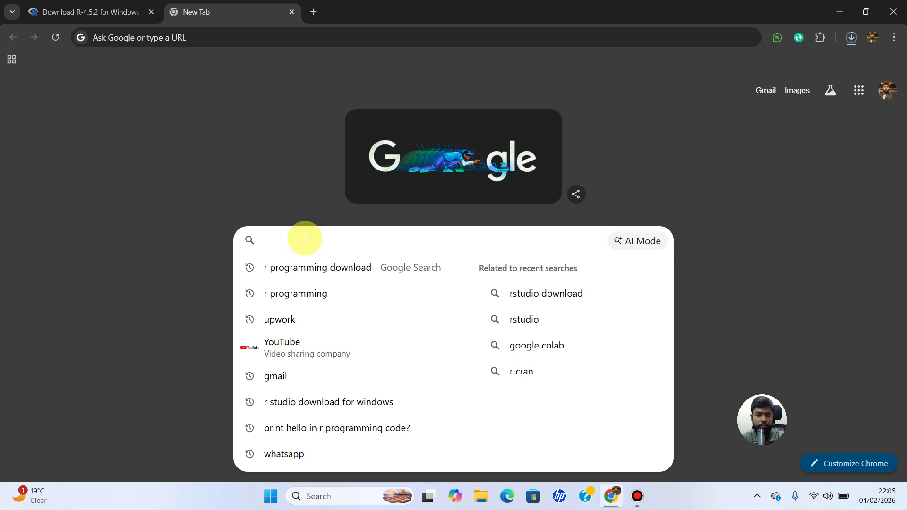
type("r")
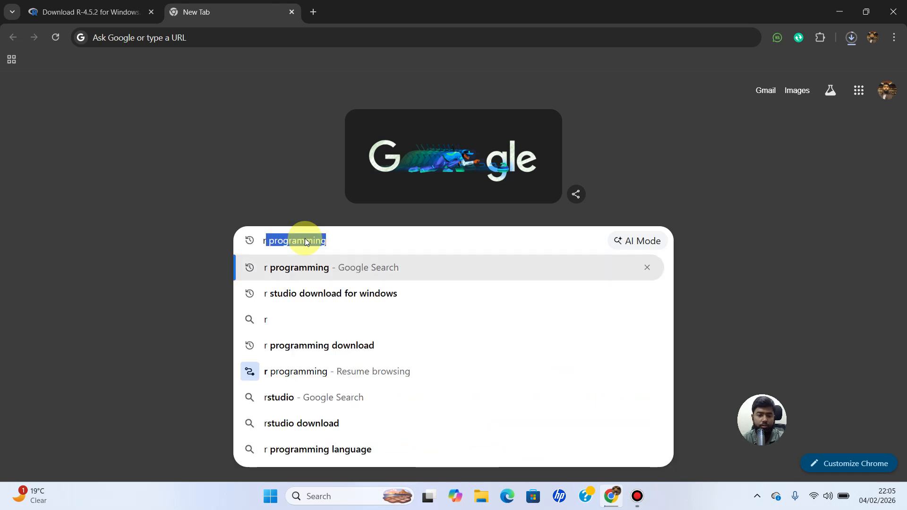
left_click(338, 297)
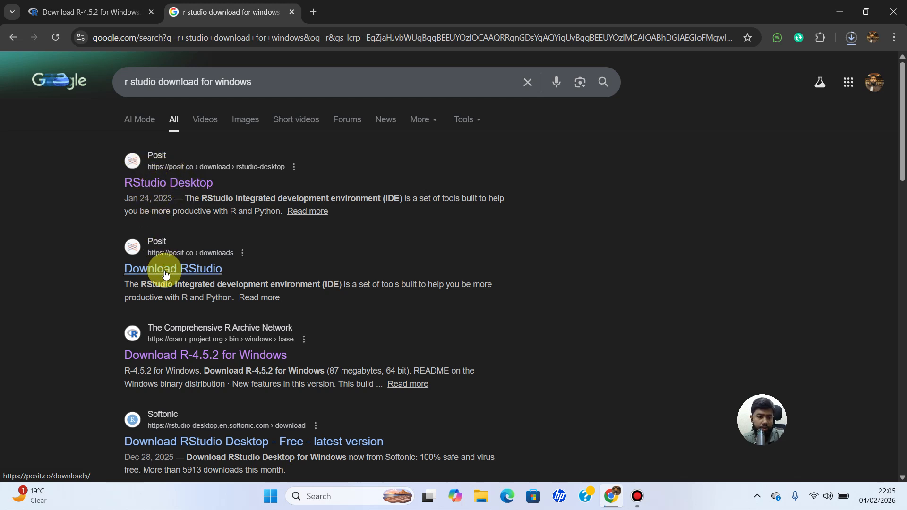
left_click(193, 271)
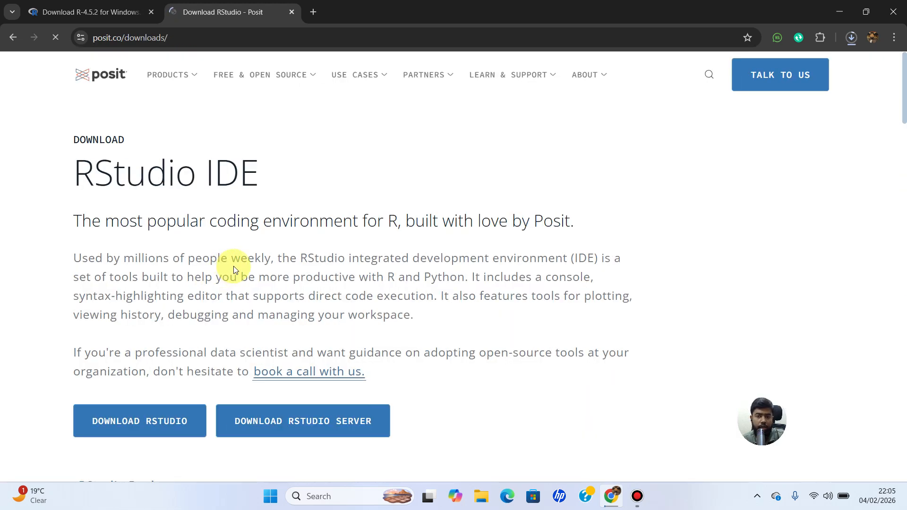
Step: Go to the RStudio Desktop download page on the Posit site and download RStudio Desktop for Windows
scroll(234, 270, "down", 6)
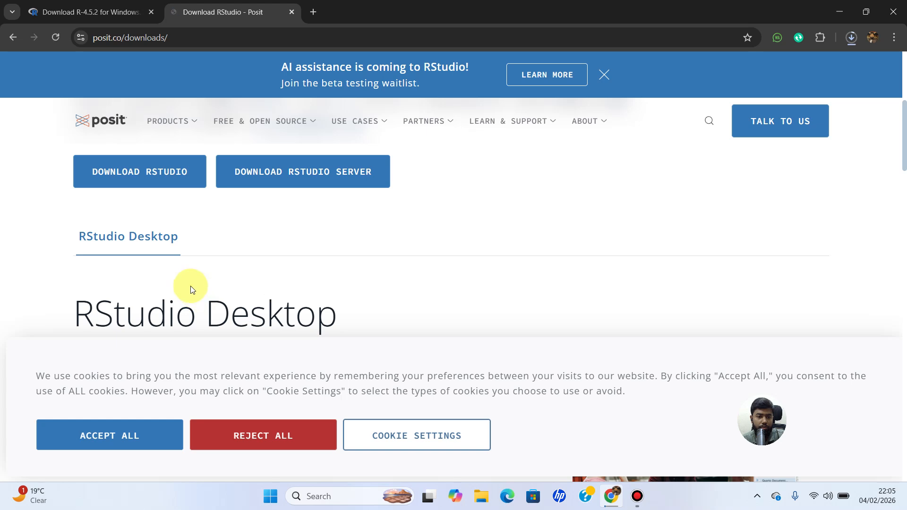
scroll(183, 273, "down", 4)
scroll(183, 272, "up", 2)
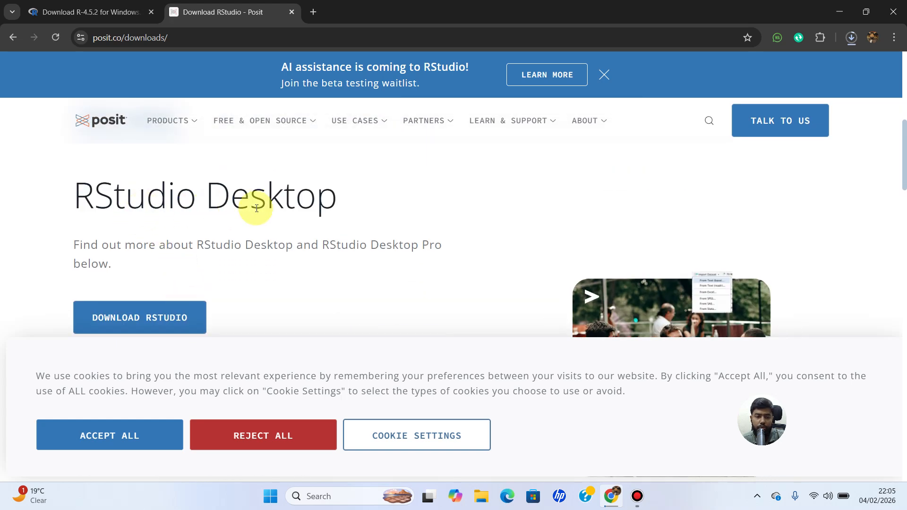
left_click(166, 323)
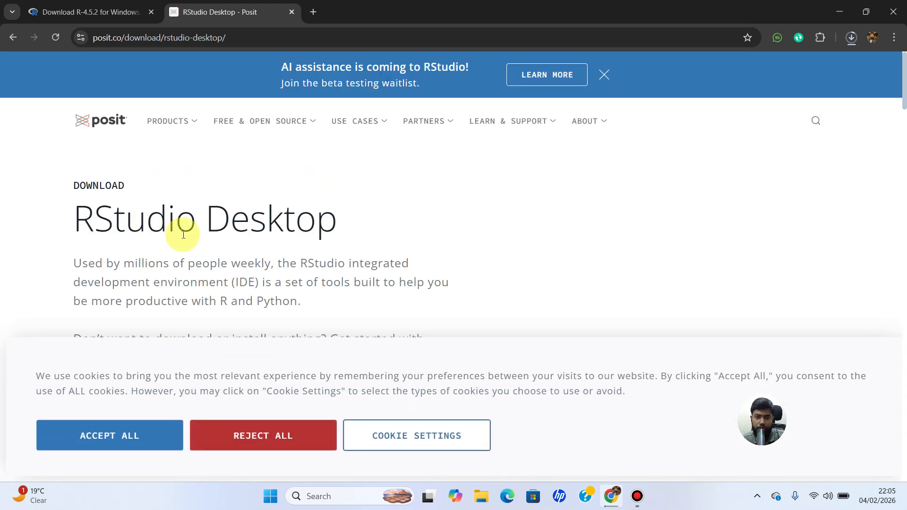
scroll(183, 236, "down", 2)
scroll(183, 238, "down", 7)
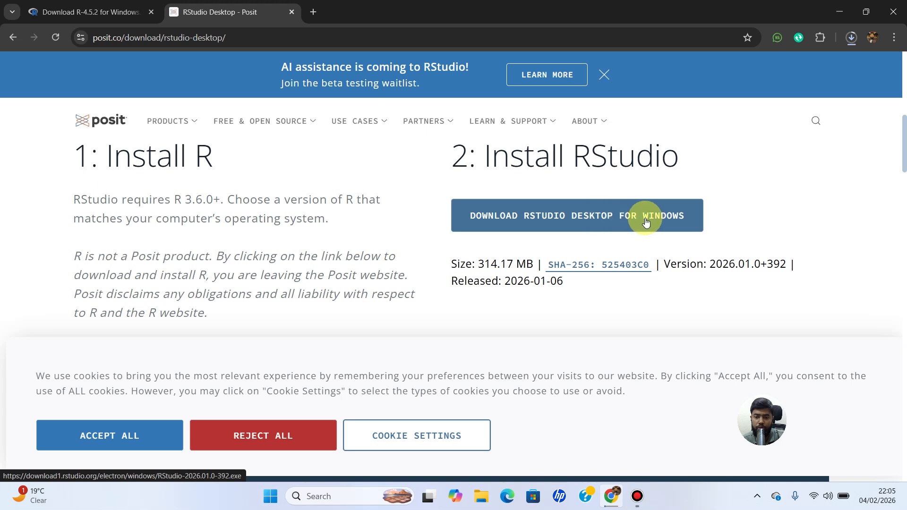
left_click(619, 220)
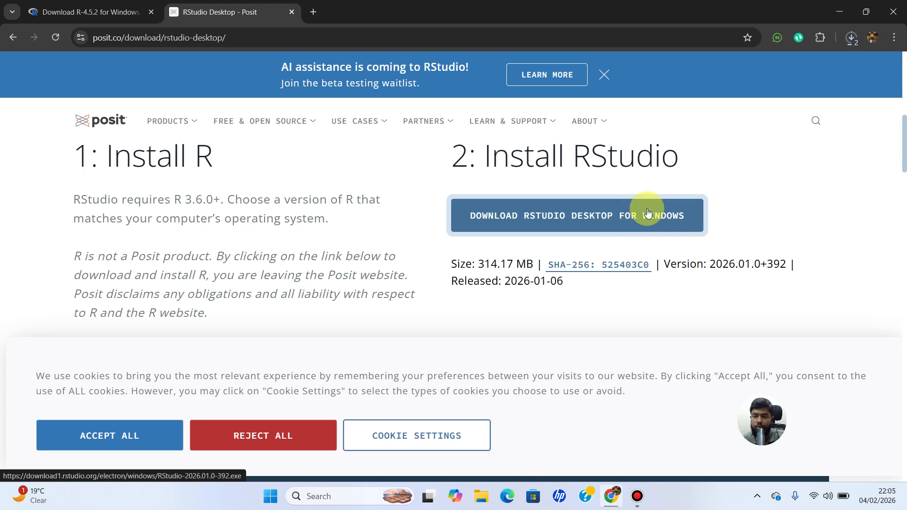
Step: Check the progress of the R and RStudio downloads in the recent download history and minimize the browser
left_click(848, 42)
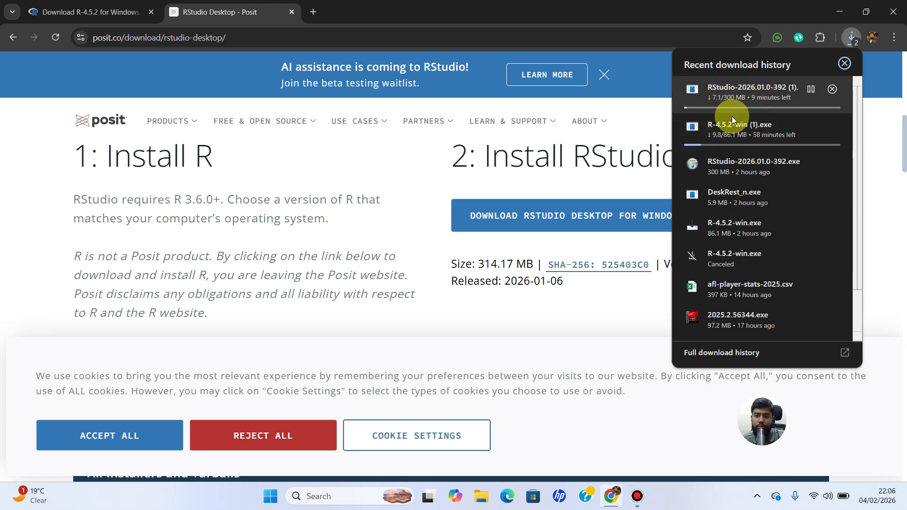
left_click(505, 10)
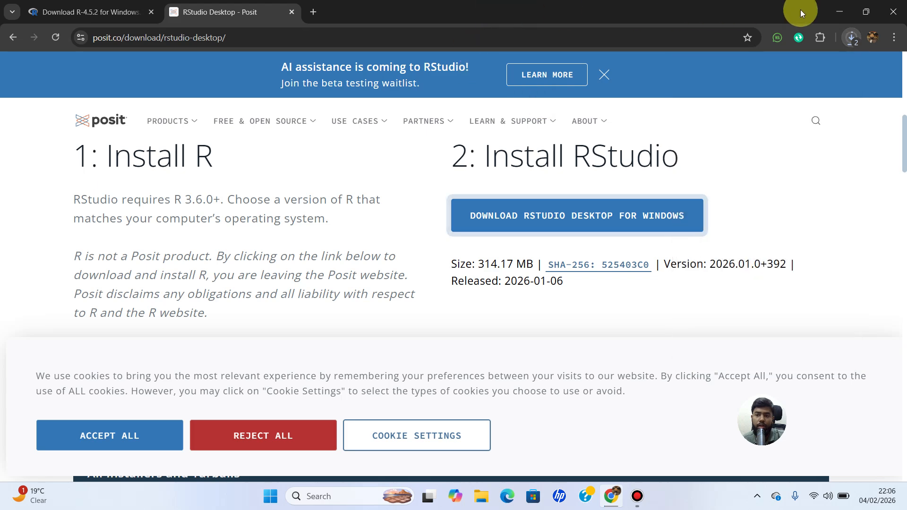
left_click(839, 11)
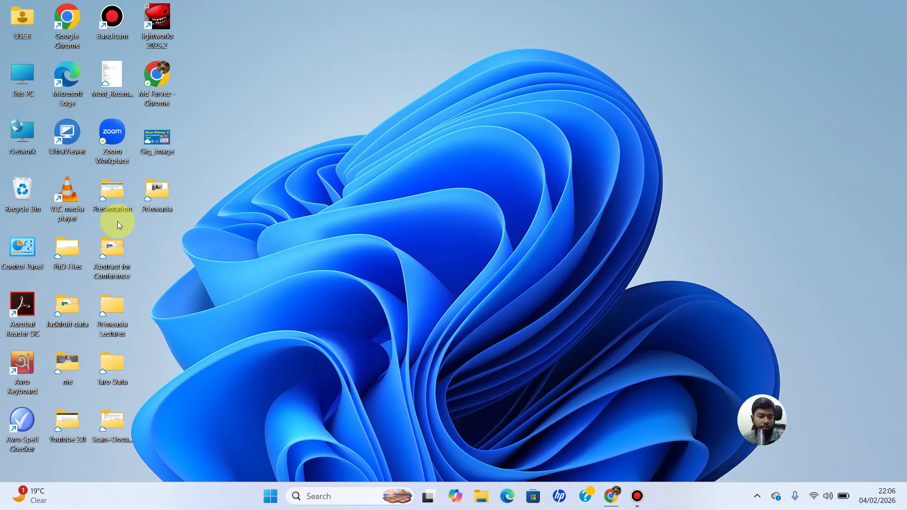
Step: Open the Downloads folder in File Explorer and launch the R-4.5.2-win installer
left_click(485, 506)
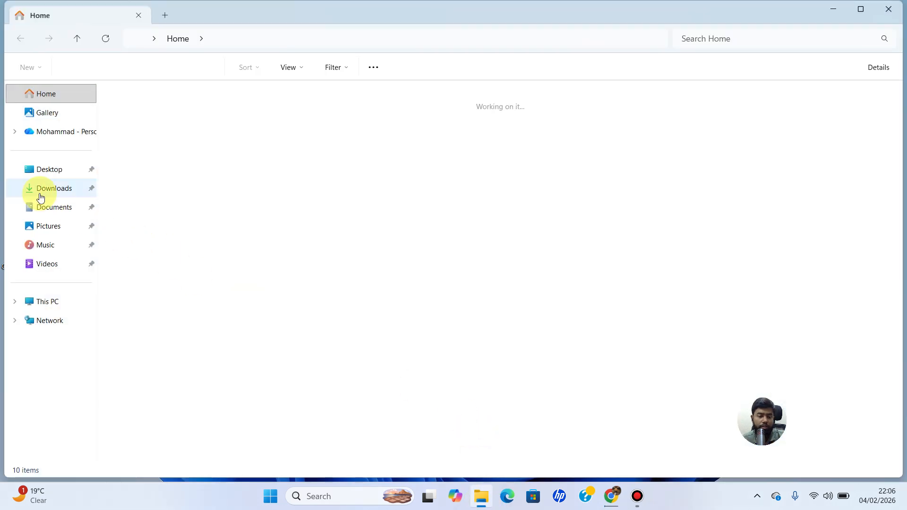
left_click(53, 192)
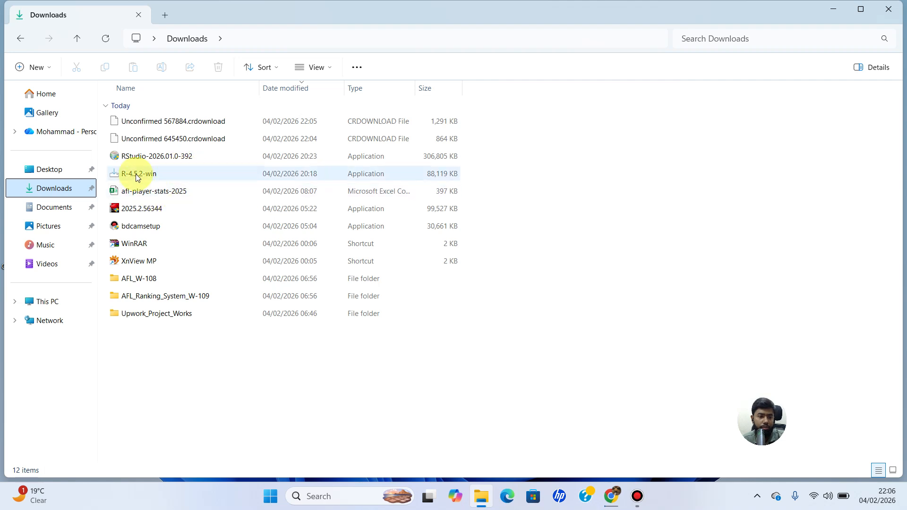
mouse_move(138, 179)
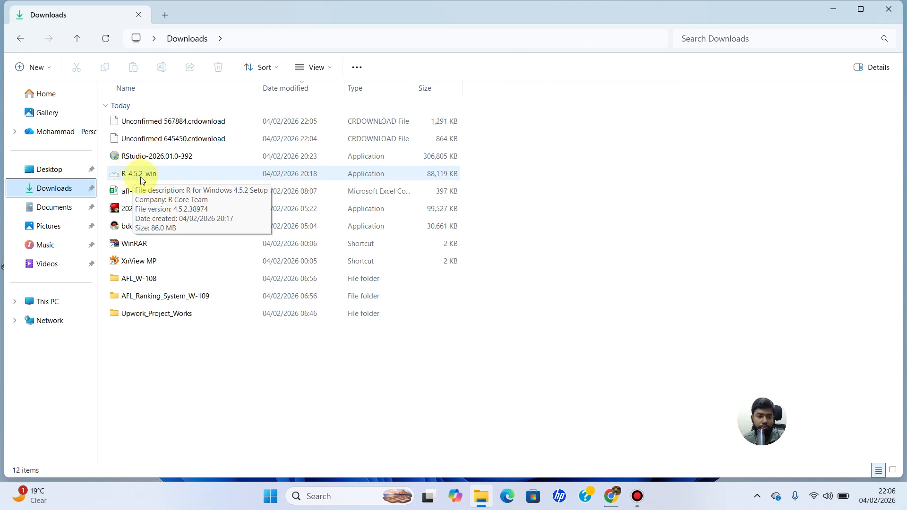
double_click(148, 178)
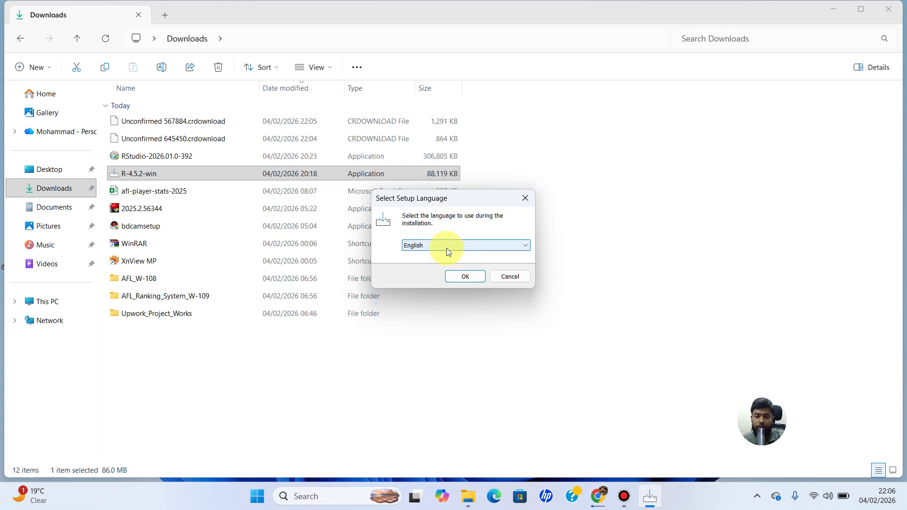
Step: Install R for Windows 4.5.2 in English into C:\Program Files\R\R-4.5.2, keeping the default components, startup options, Start Menu folder and additional tasks
left_click(465, 278)
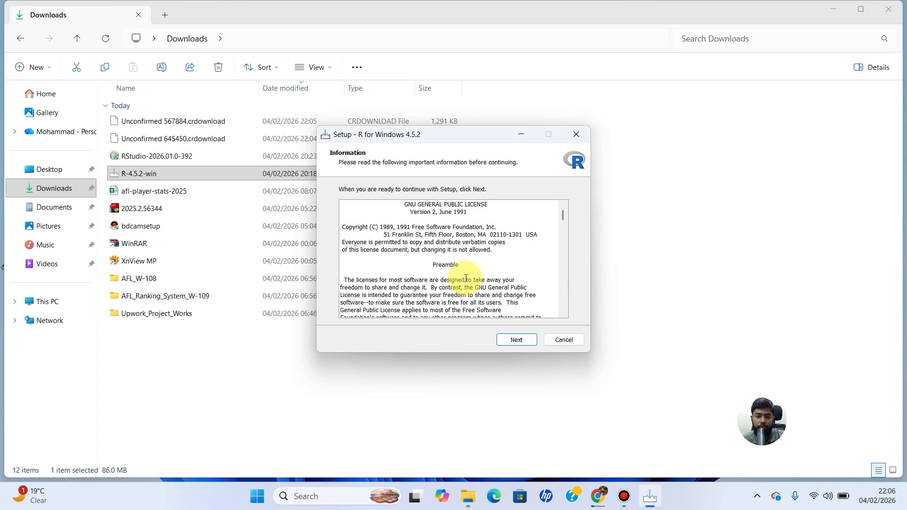
left_click(511, 342)
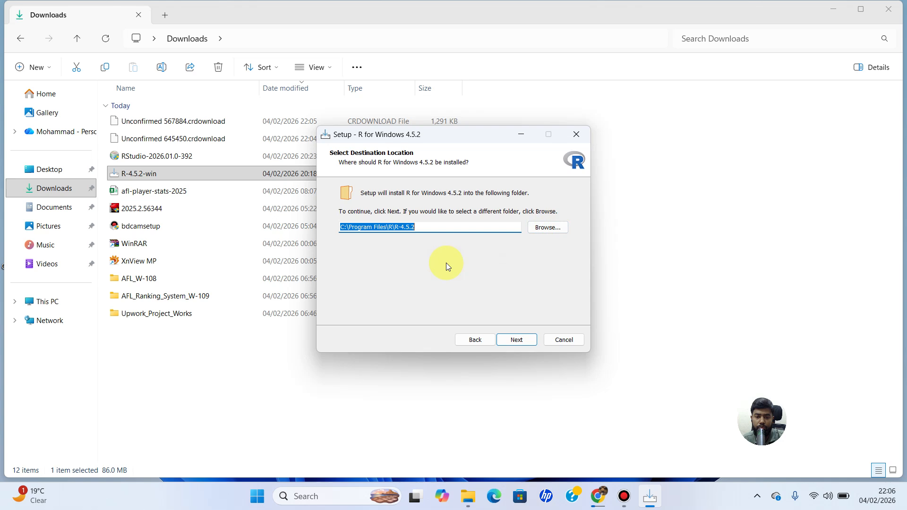
left_click(522, 343)
left_click(523, 341)
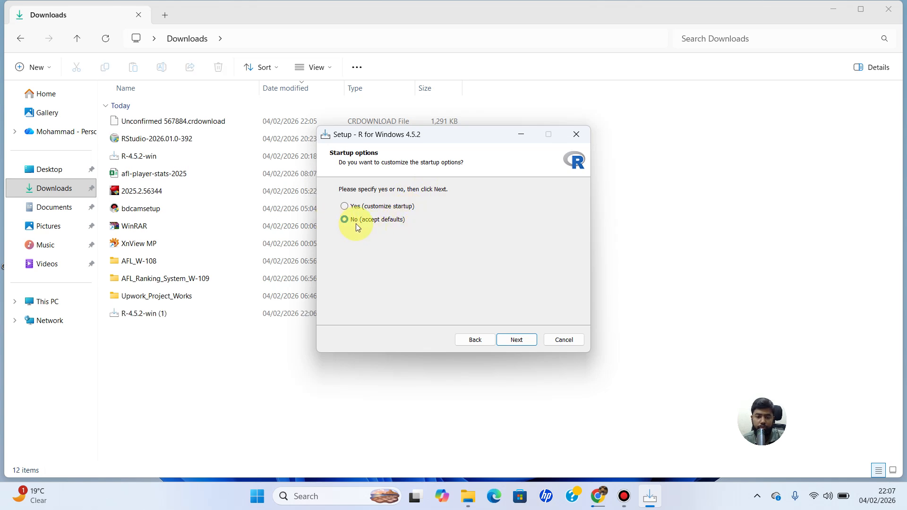
left_click(516, 341)
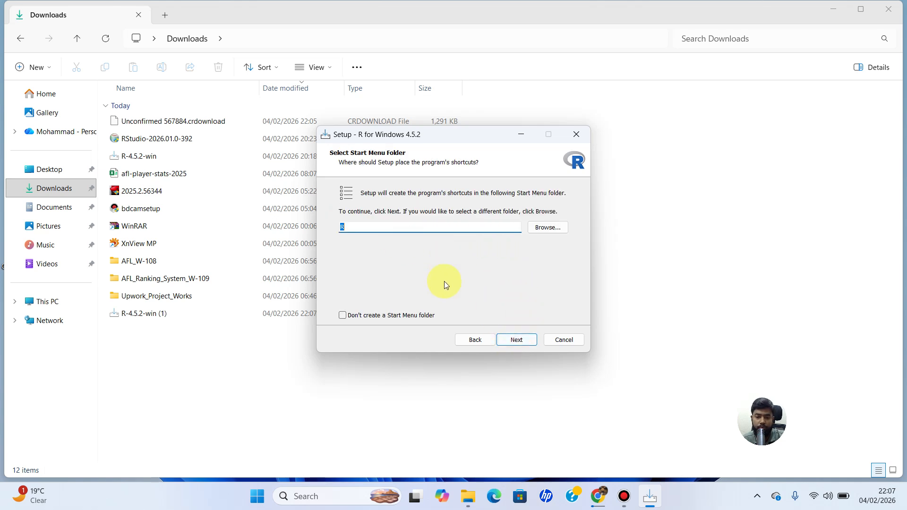
left_click(521, 341)
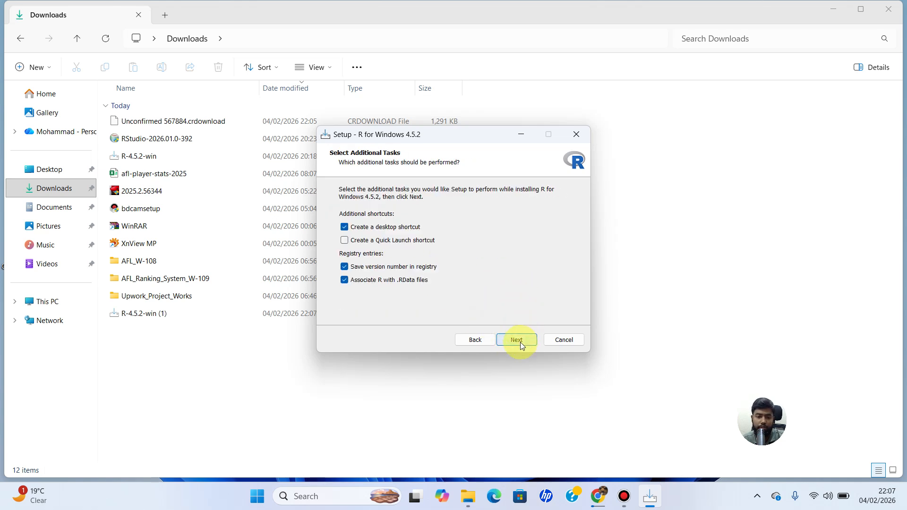
left_click(520, 342)
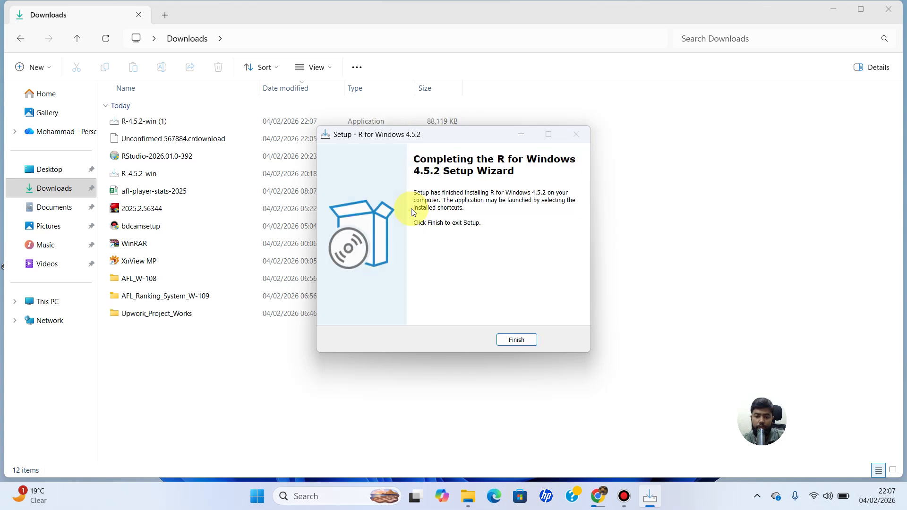
left_click(529, 345)
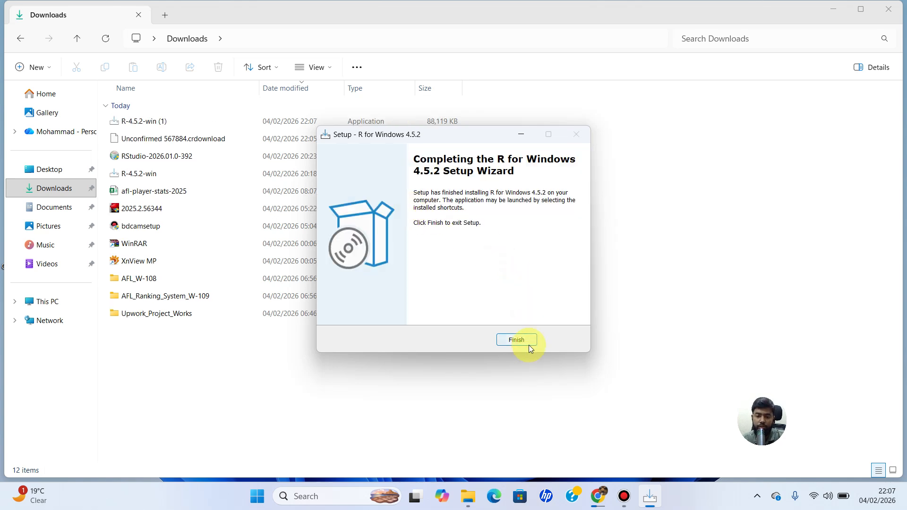
Step: Minimize File Explorer, open R 4.5.2 and run print("hello world") in the R console
left_click(832, 8)
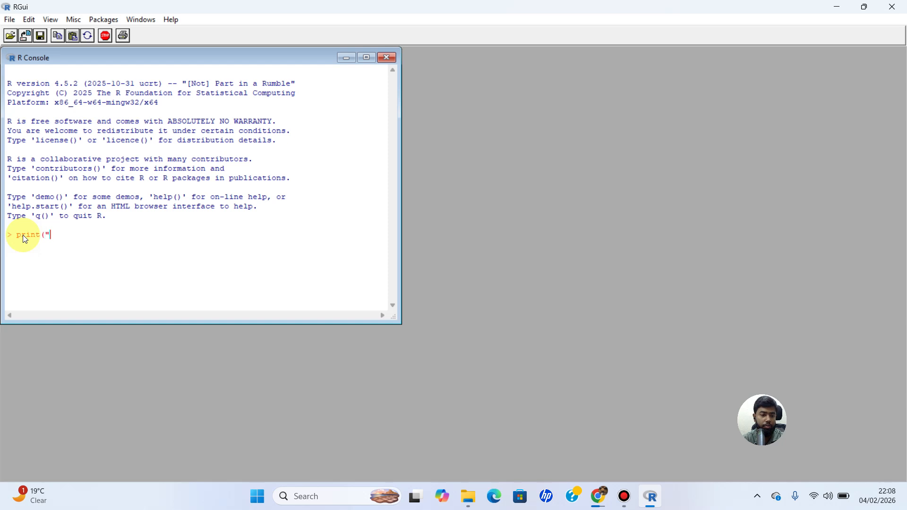
type("hell")
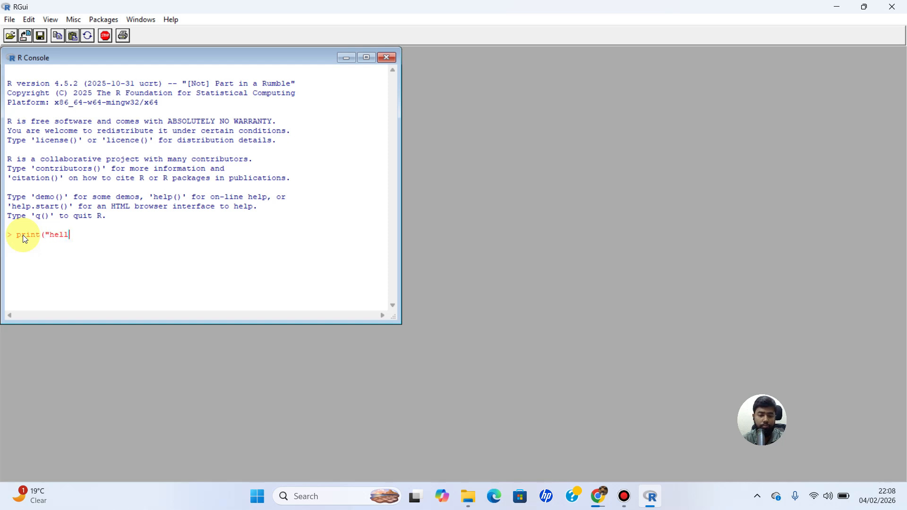
type("o wor")
key("BackSpace")
key("BackSpace")
type("orld")
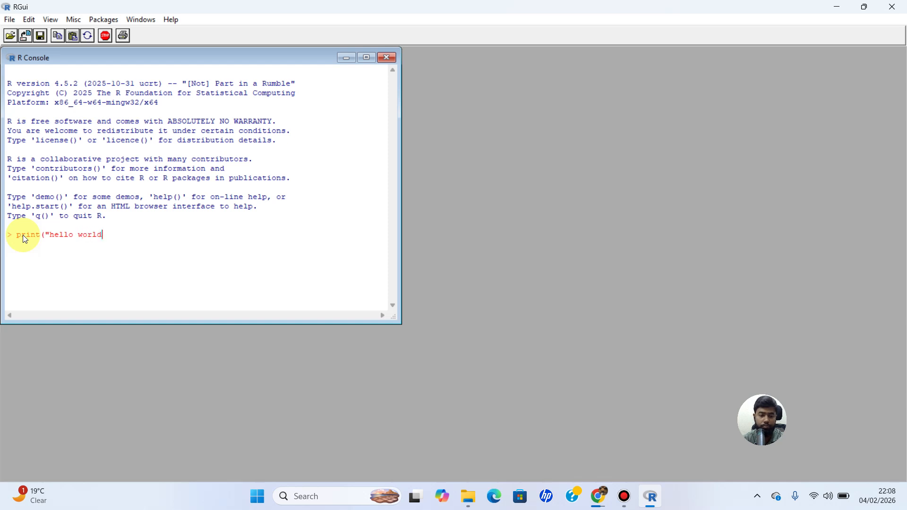
type("\"")
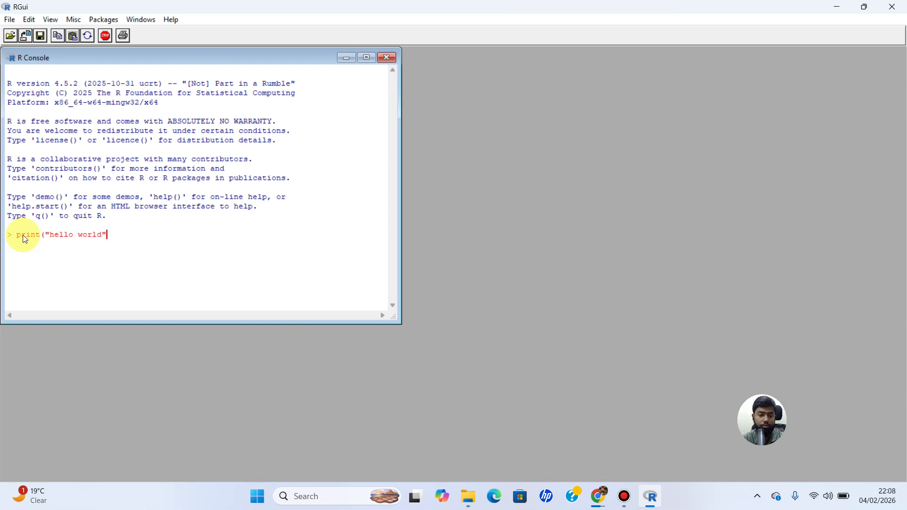
type(")")
key("Return")
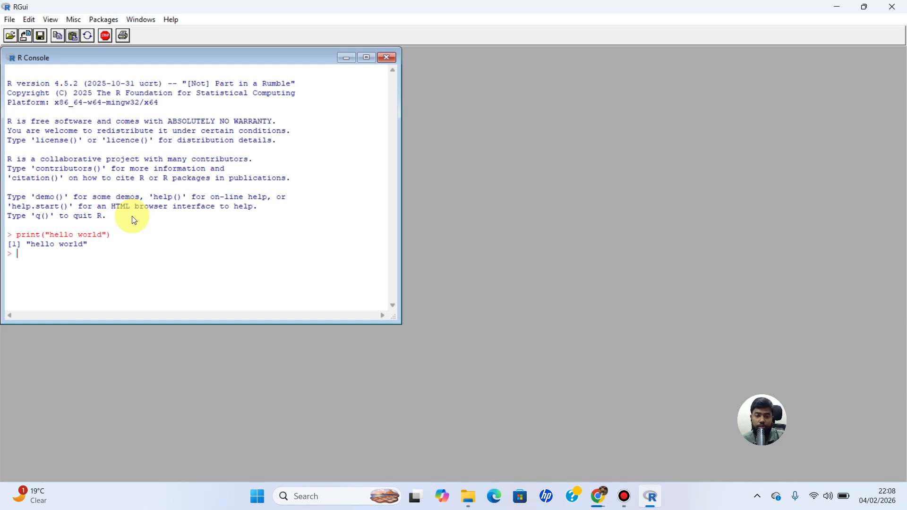
Step: Quit R and save the workspace image
left_click(892, 6)
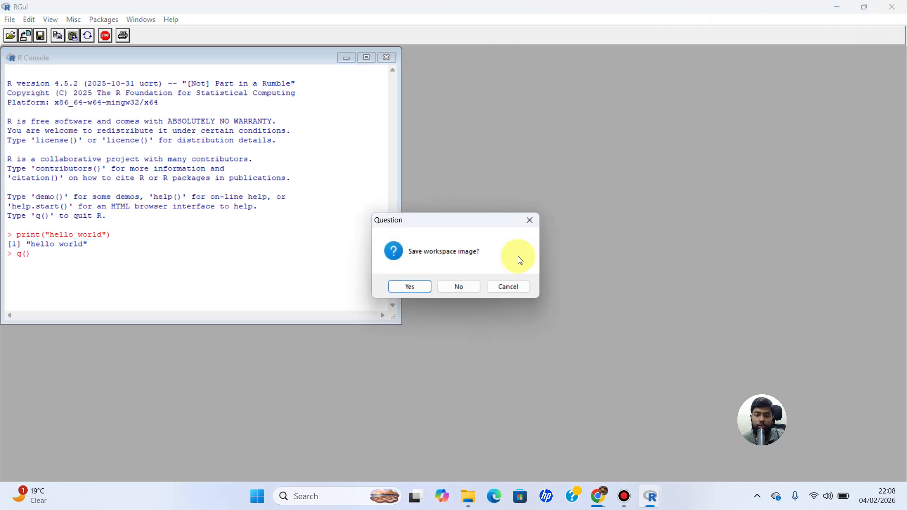
left_click(410, 287)
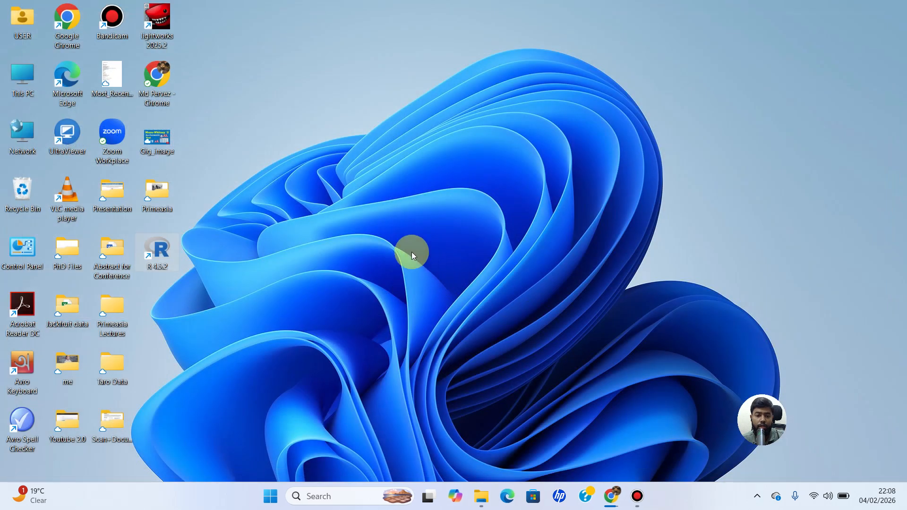
Step: Return to the Downloads folder in File Explorer and launch the RStudio-2026.01.0-392 installer
left_click(482, 496)
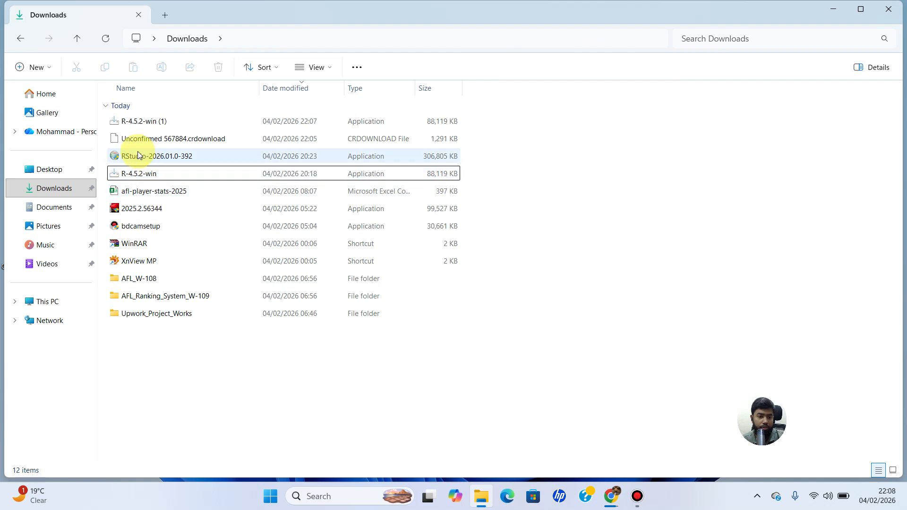
mouse_move(156, 157)
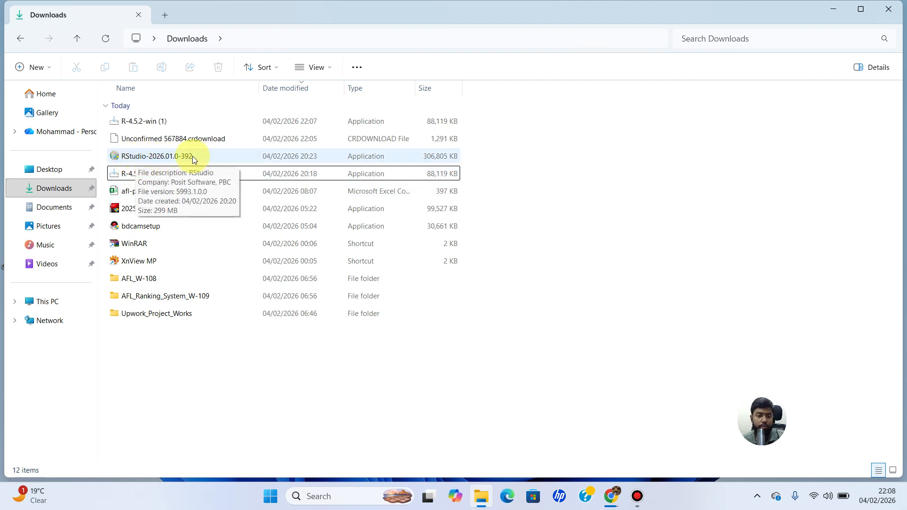
double_click(135, 160)
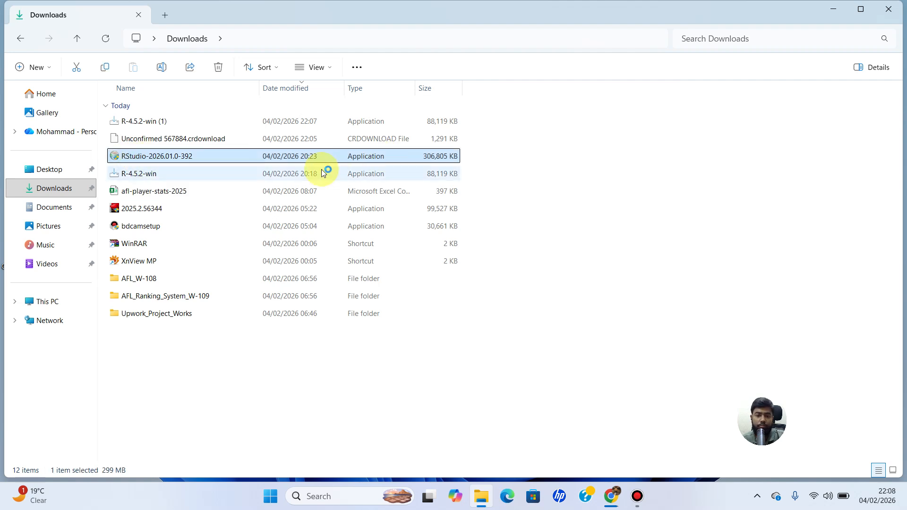
Step: Install RStudio into the default folder C:\Program Files\RStudio, finish the setup and minimize File Explorer
left_click(833, 6)
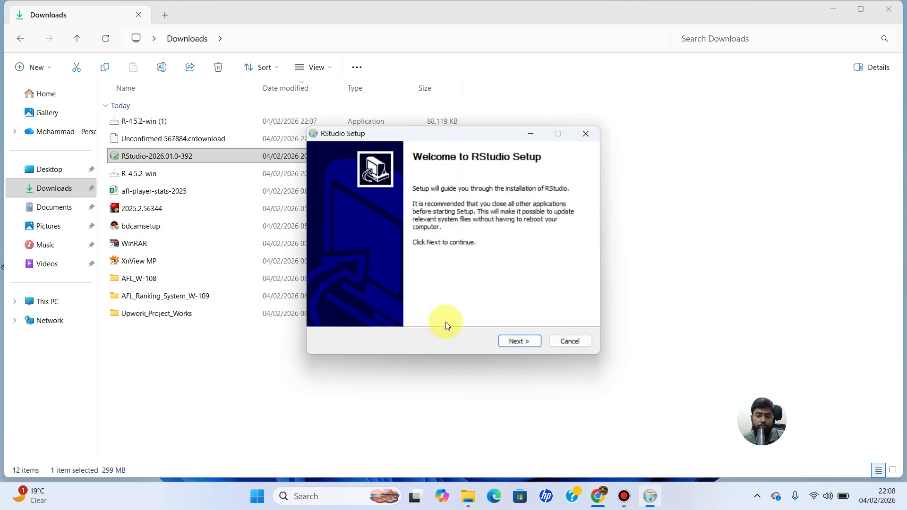
left_click(514, 340)
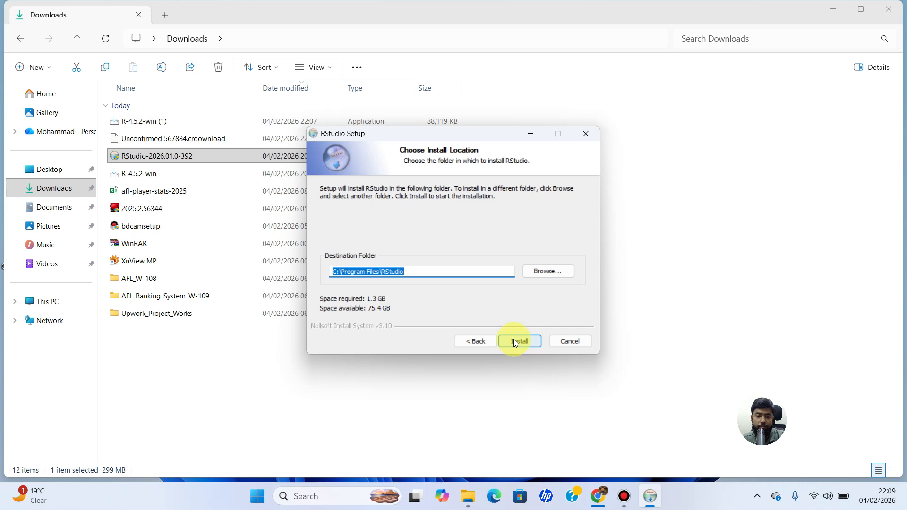
left_click(515, 340)
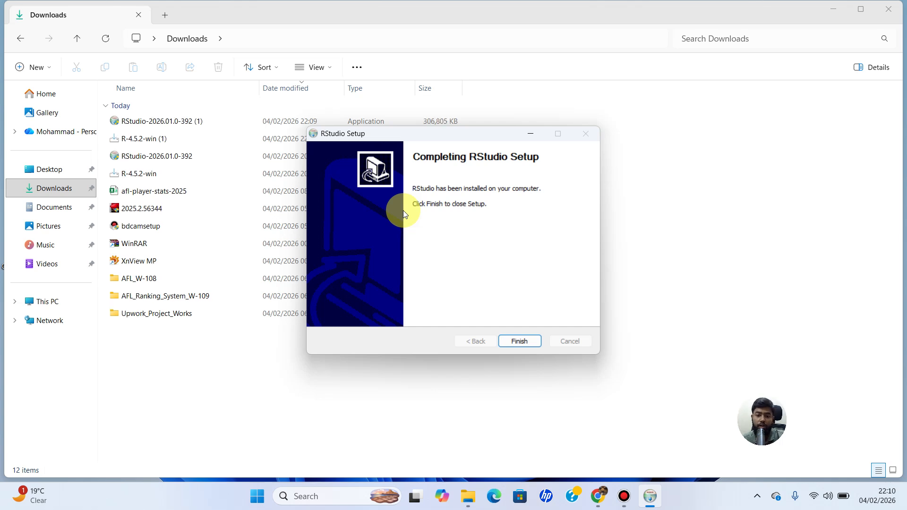
left_click(519, 342)
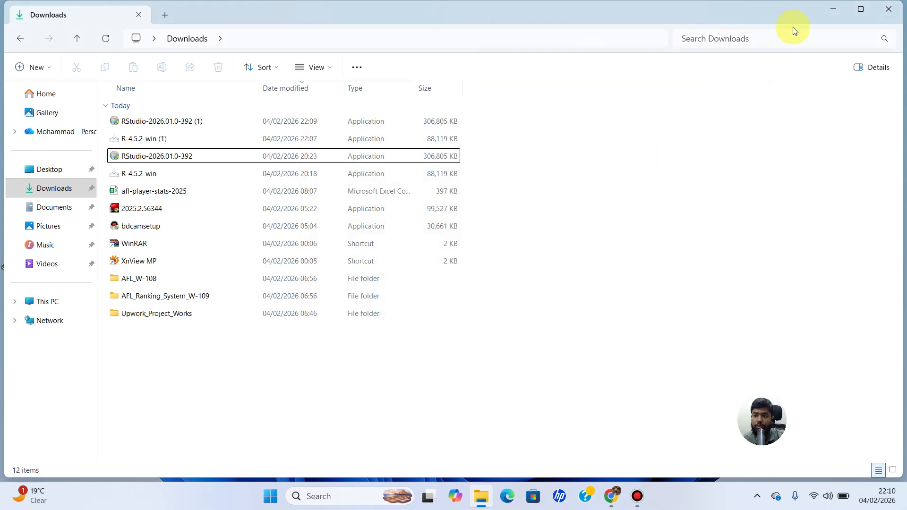
left_click(833, 9)
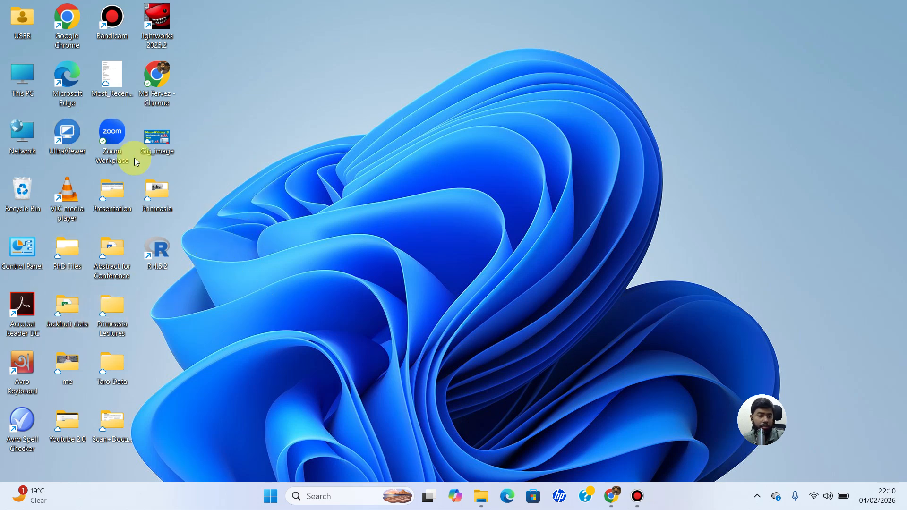
Step: Find RStudio with the Windows search, open it and maximize its window
left_click(333, 497)
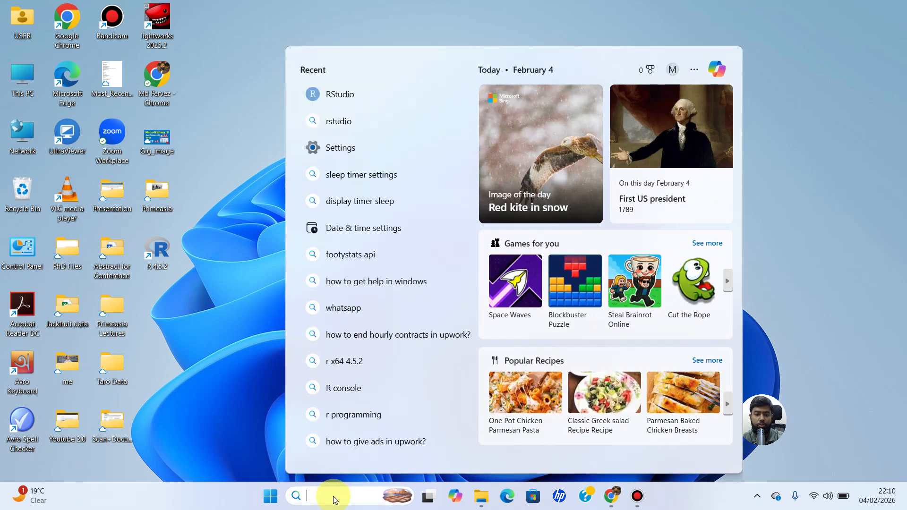
type("rStudio")
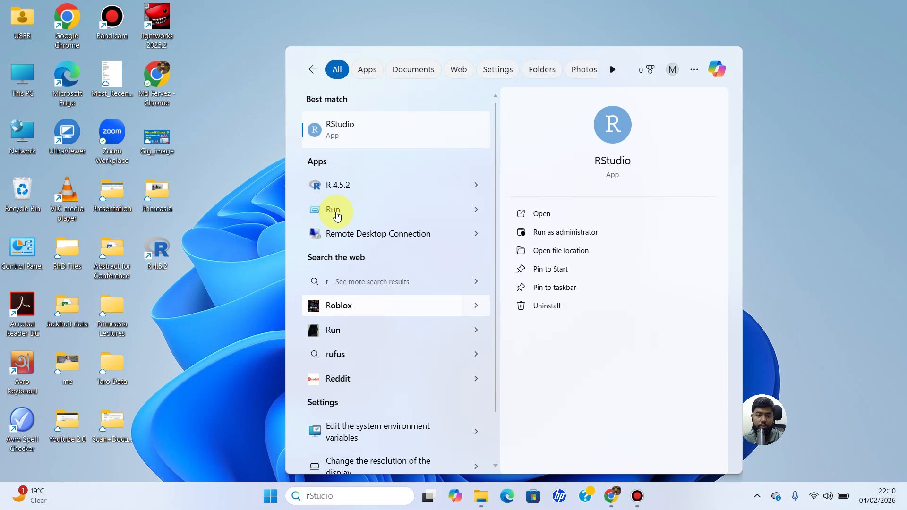
left_click(347, 134)
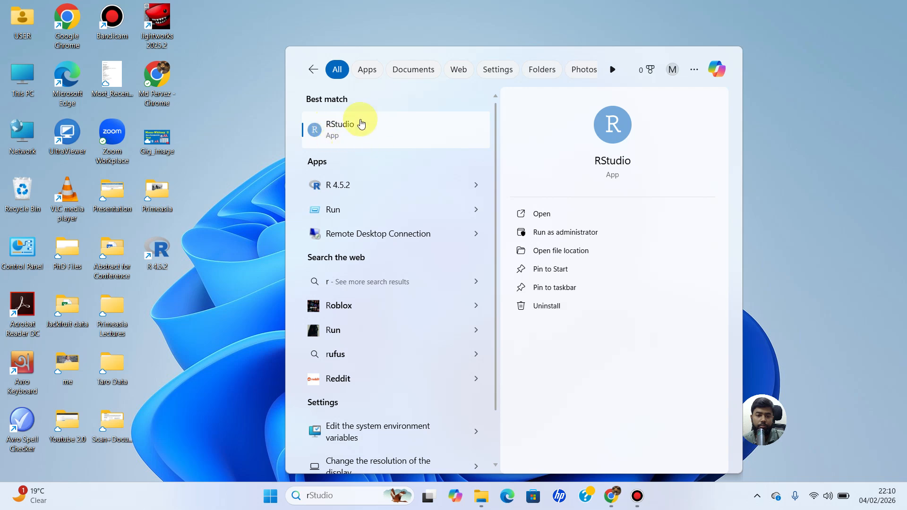
left_click(312, 134)
scroll(334, 142, "down", 1)
scroll(335, 132, "up", 1)
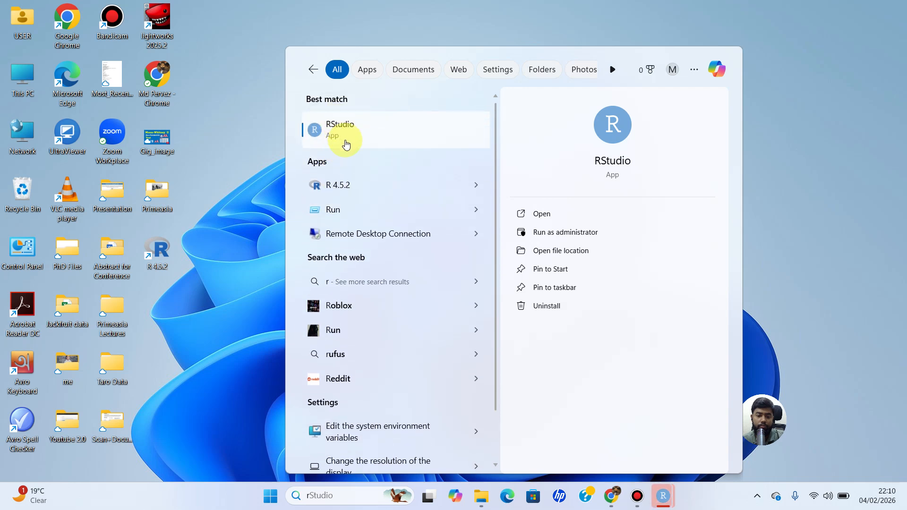
scroll(349, 165, "down", 1)
scroll(321, 137, "up", 1)
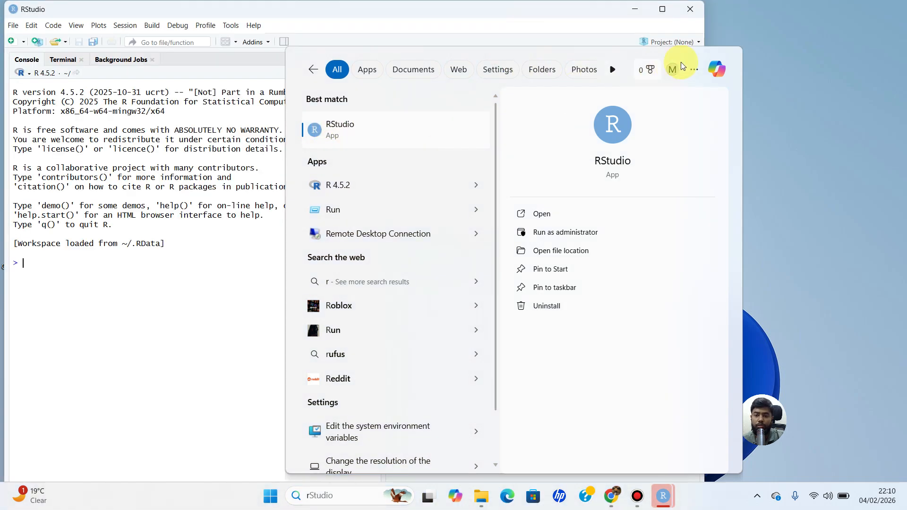
left_click(798, 166)
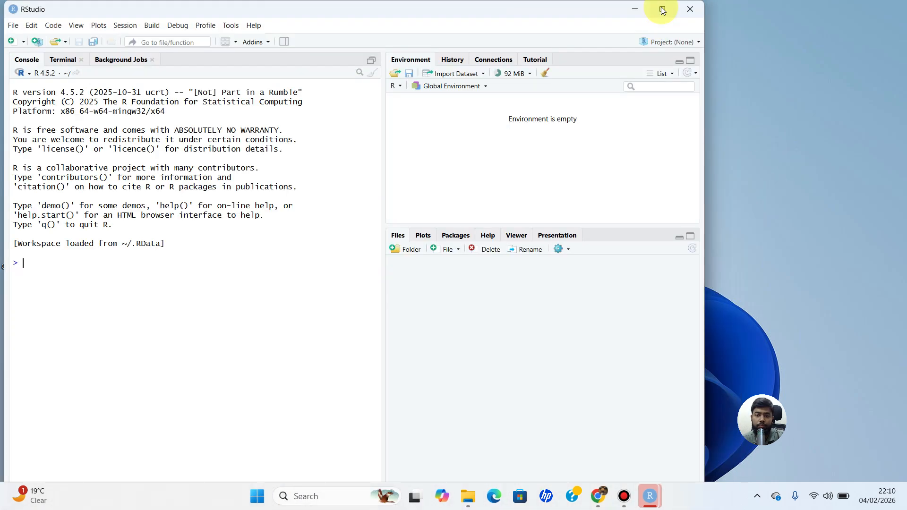
left_click(663, 9)
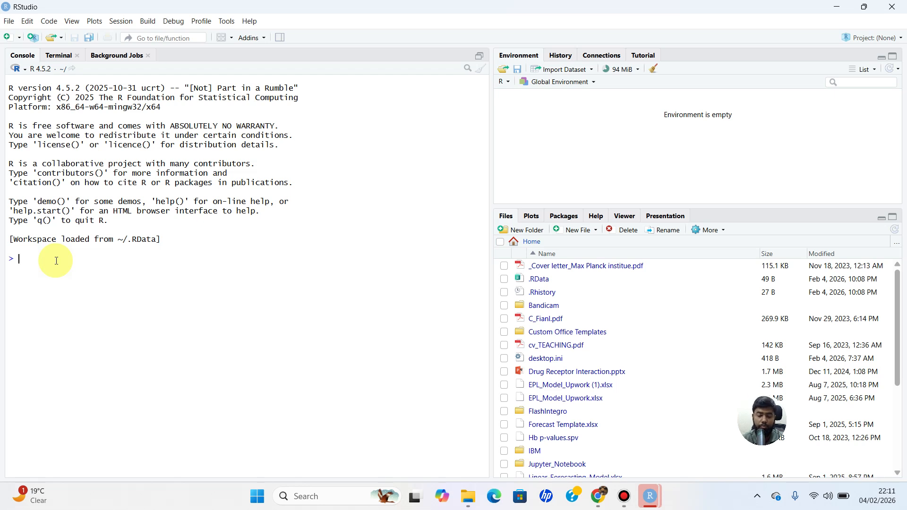
Step: Run print("hello this is my first r code") in the RStudio console
type("t")
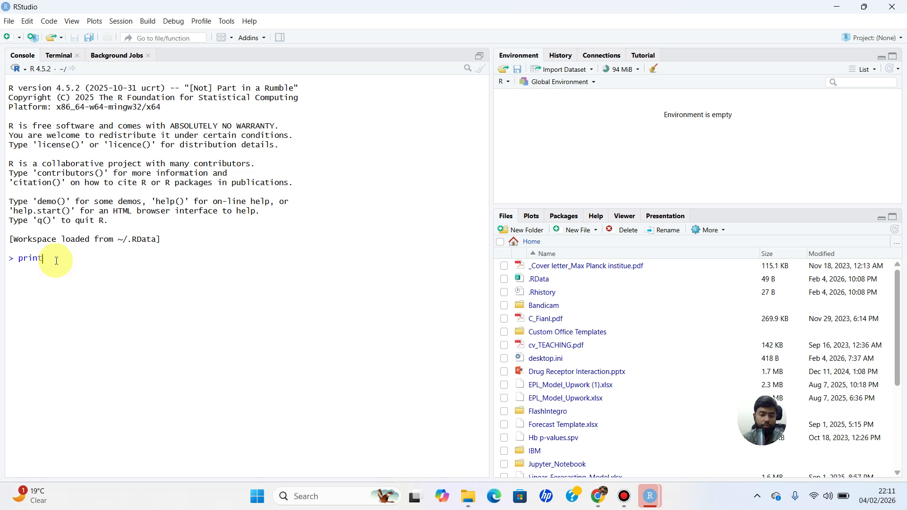
type("(\"hel")
type("l")
type("o ")
type("thio")
type(" is my ")
type("fo")
key("BackSpace")
type("irst ")
type("r cpde")
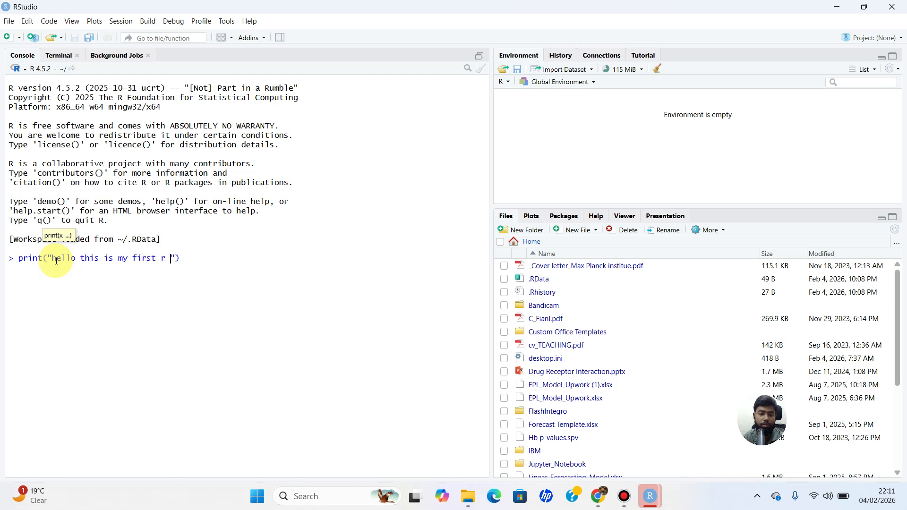
key("BackSpace")
key("BackSpace")
key("BackSpace")
type("ode")
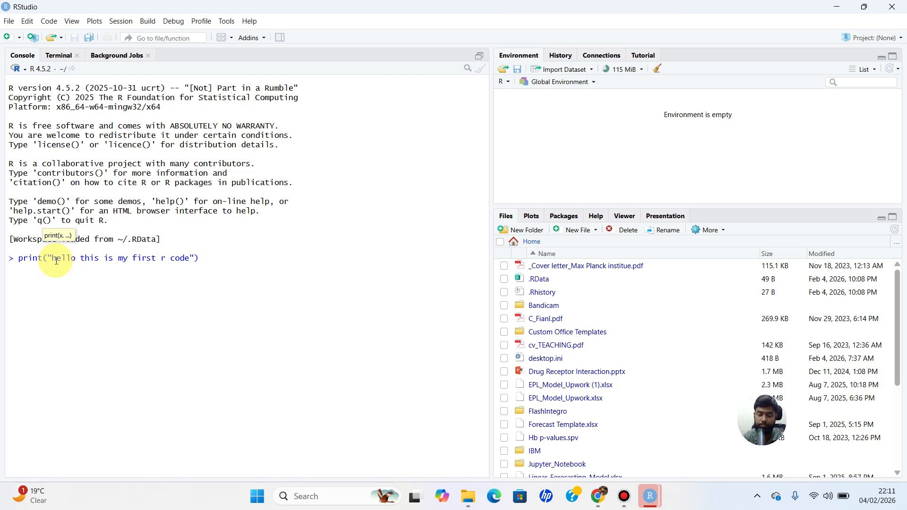
key("Return")
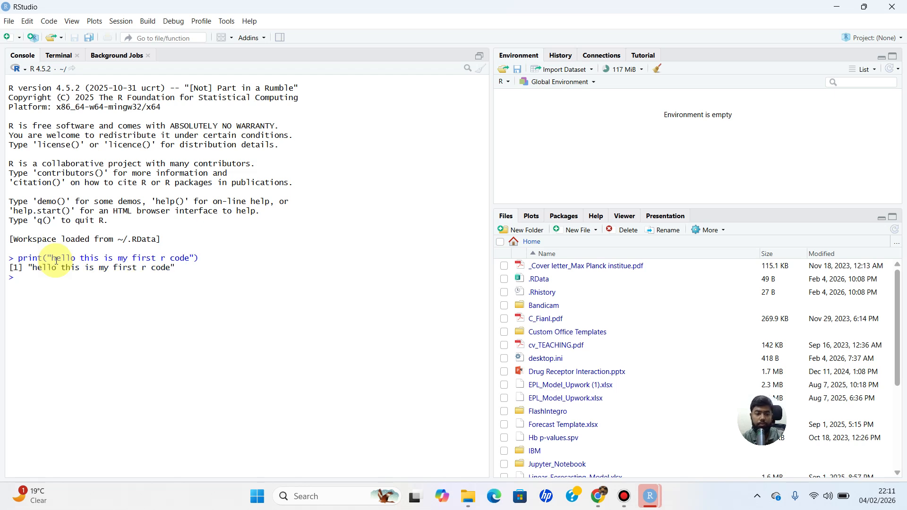